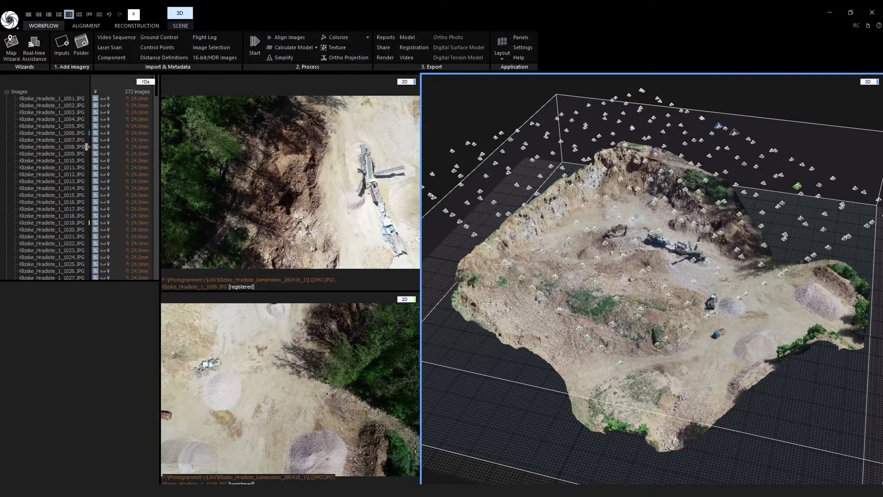
# Step: Show images 1008, 1011 and 1014 one after another in the 2D view linked to the blue selection
pyautogui.click(70, 147)
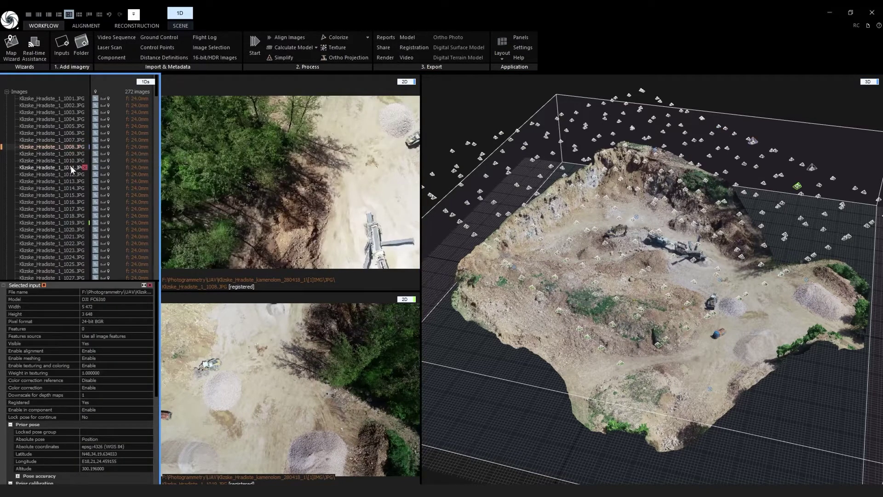
pyautogui.click(72, 168)
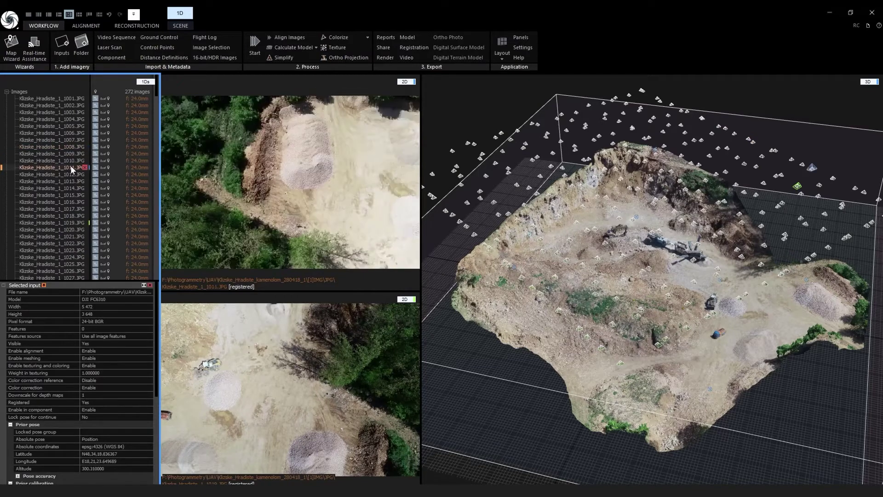
pyautogui.click(70, 188)
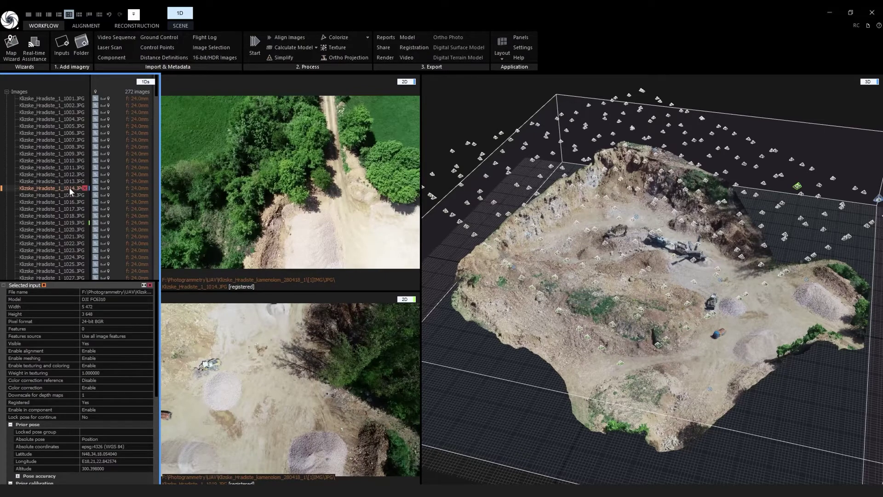
# Step: Change the green-linked 2D view's source to Blue and switch that view to 1D
pyautogui.click(299, 302)
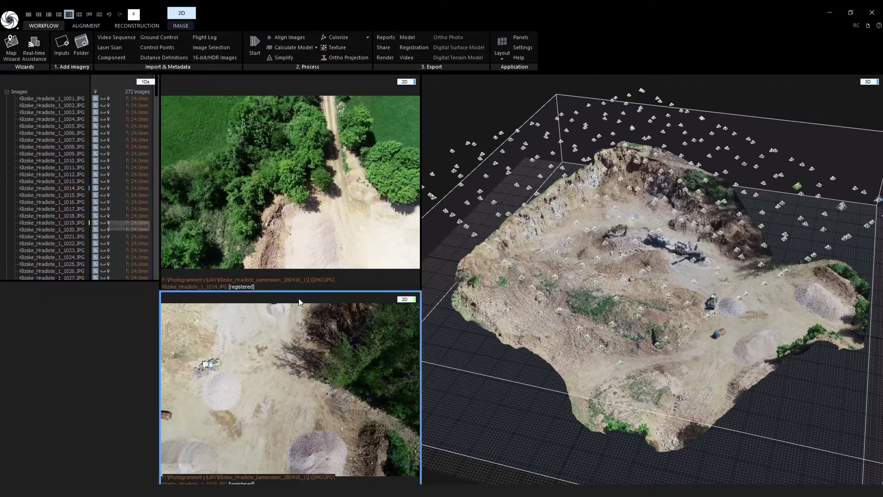
pyautogui.click(181, 26)
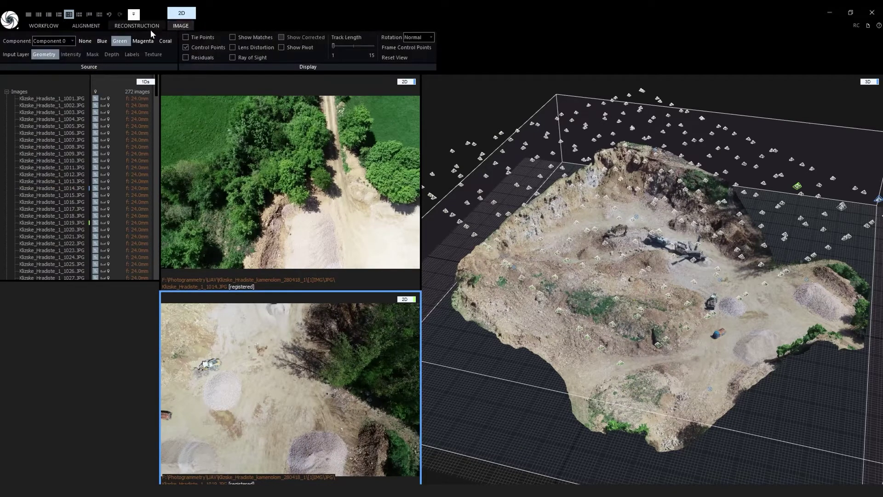
pyautogui.click(102, 42)
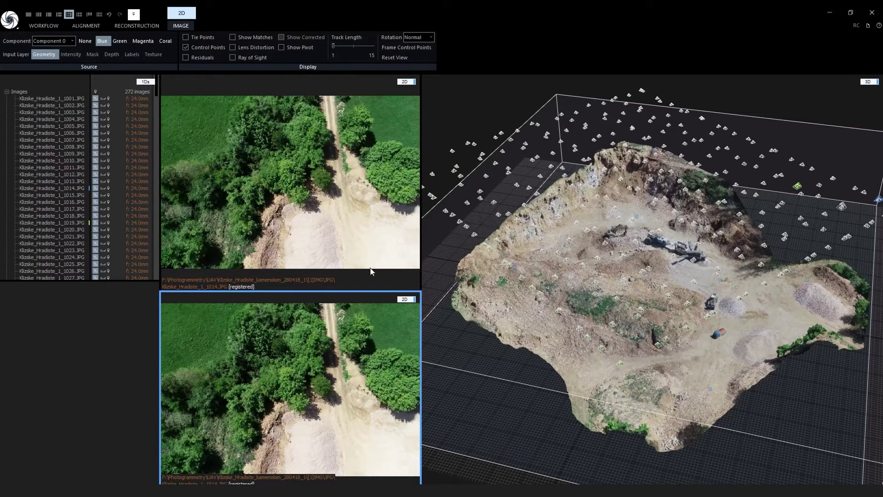
pyautogui.click(406, 299)
pyautogui.click(406, 306)
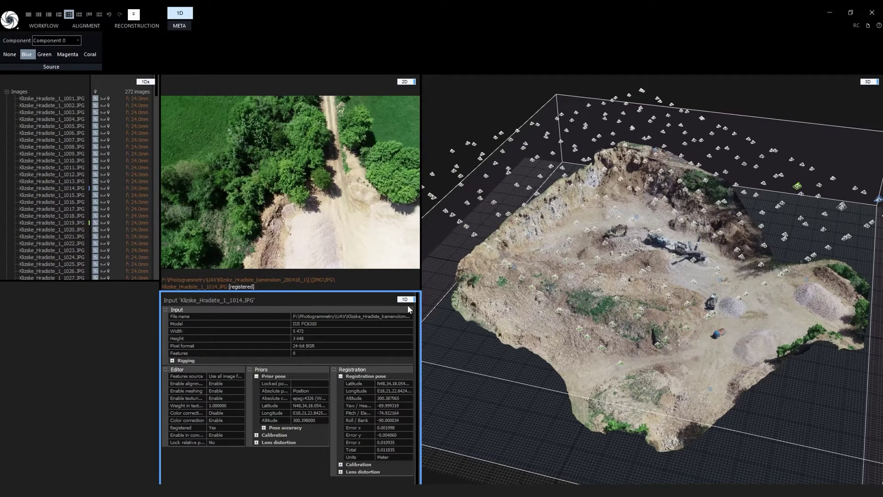
# Step: View the metadata and registration details of images 1008, 1011 and 1014 in the blue-linked 1D view
pyautogui.click(67, 146)
pyautogui.click(62, 167)
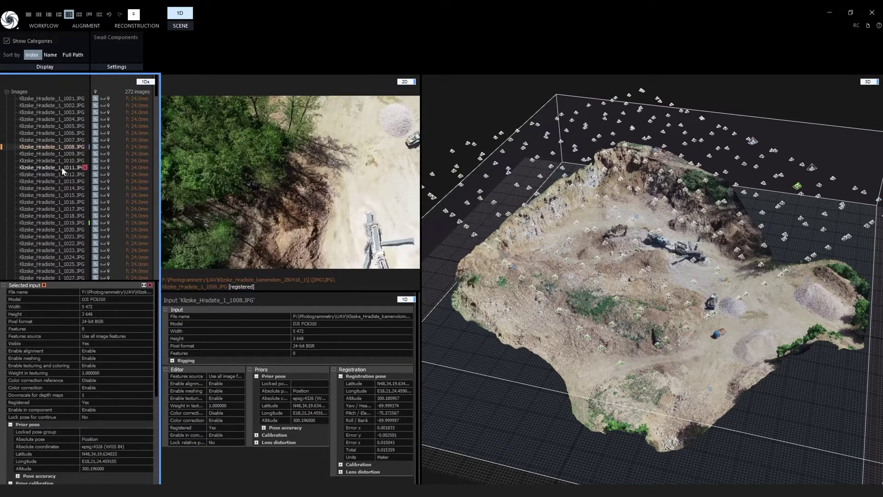
pyautogui.click(57, 188)
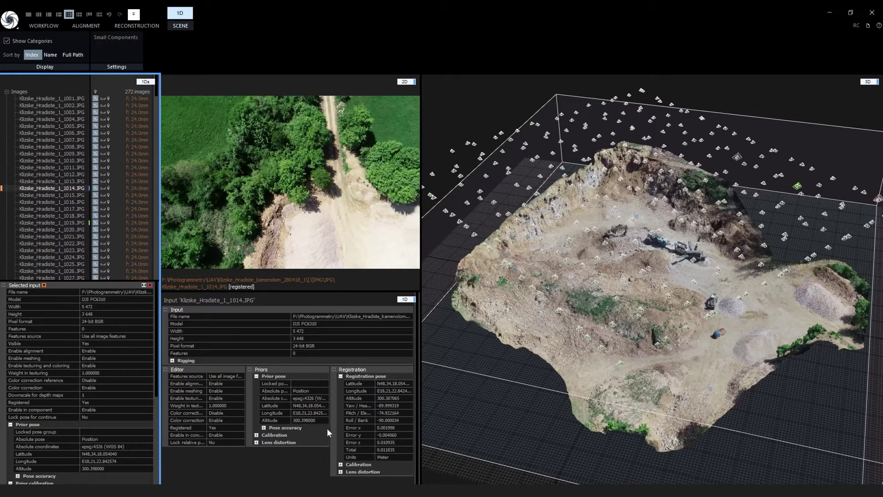
# Step: Look through the camera of image 1014 in the 3D view and turn off the camera thumbnails
pyautogui.click(771, 402)
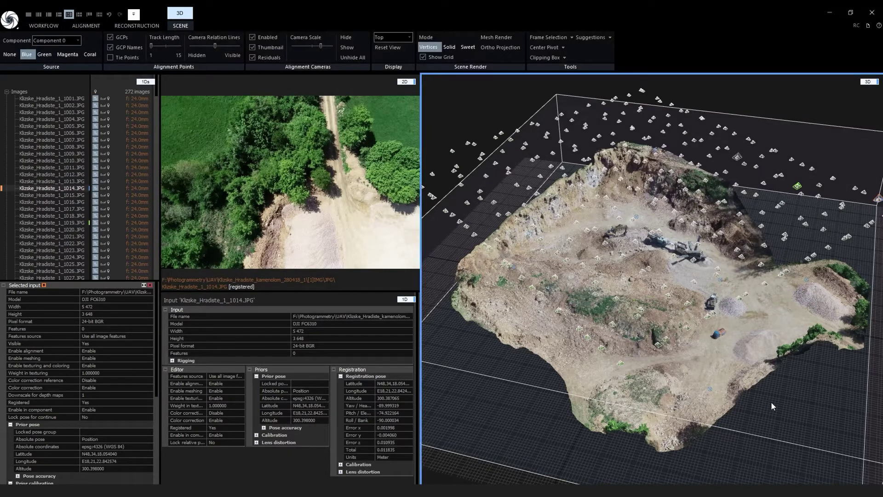
pyautogui.press('Return')
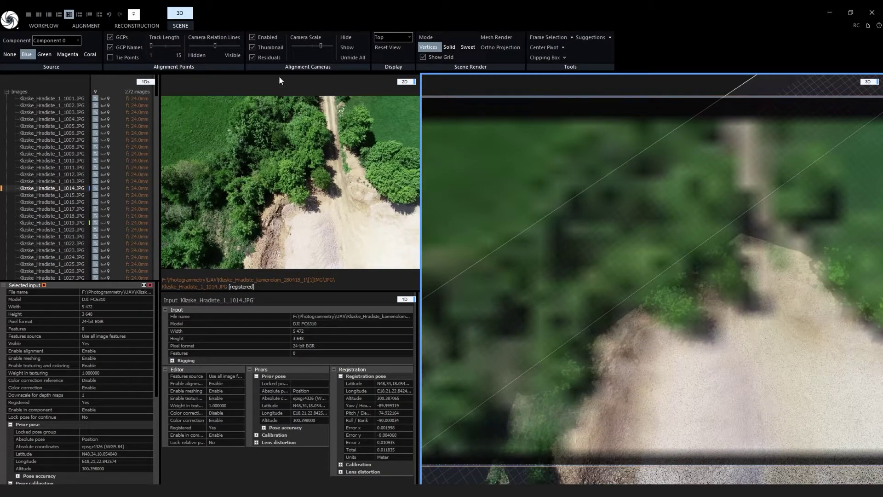
pyautogui.click(251, 48)
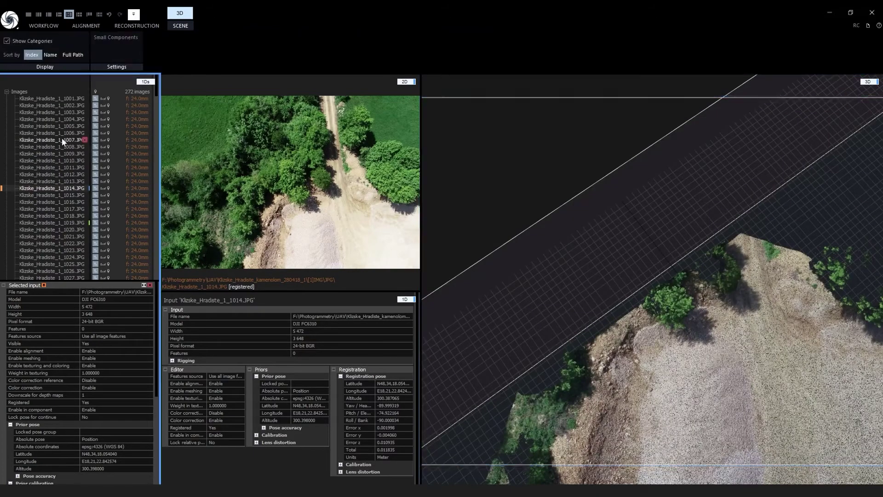
# Step: Select images 1007, 1012, 1015 and 1016 in turn to view the model from each of their cameras
pyautogui.click(61, 139)
pyautogui.click(47, 175)
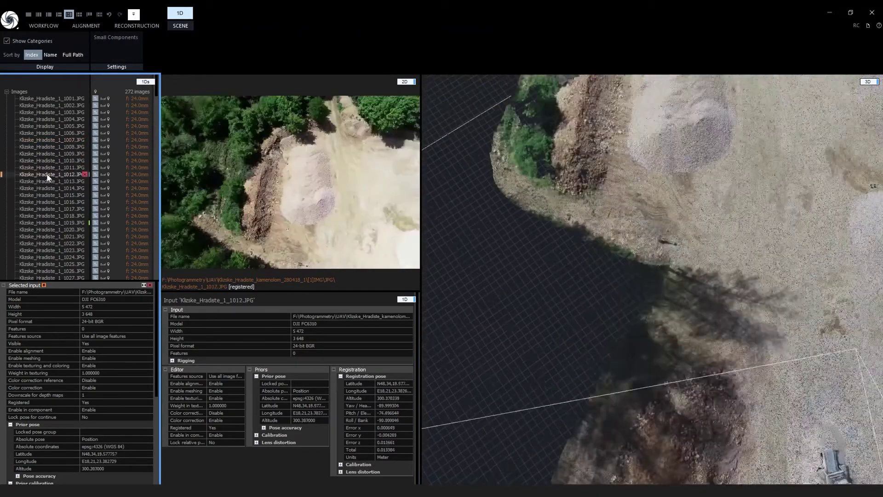
pyautogui.click(48, 195)
pyautogui.click(48, 202)
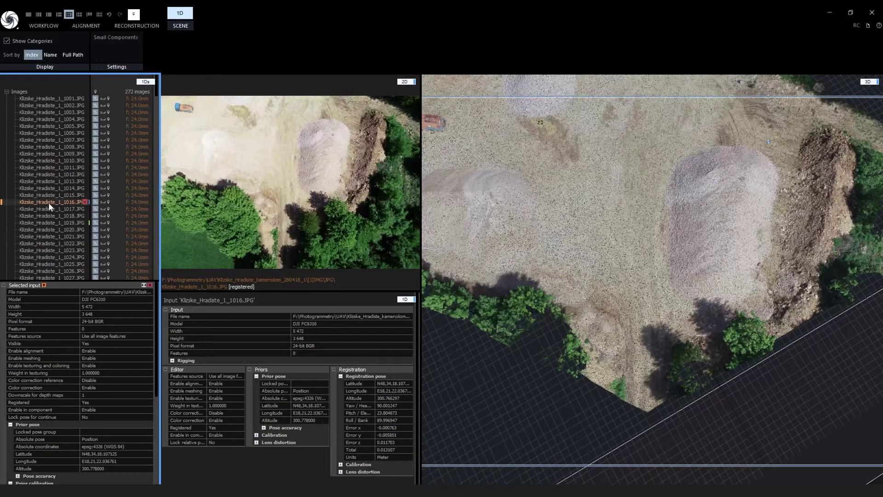
# Step: Browse forward from image 1016 through the following images in the blue-linked 2D view, going back one image along the way
pyautogui.click(281, 196)
pyautogui.press('Right')
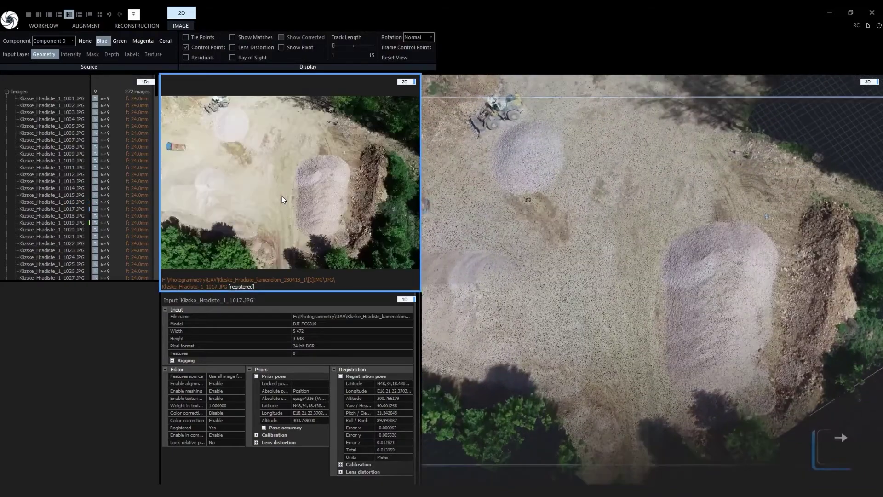
pyautogui.press('Right')
pyautogui.press('Right')
pyautogui.press('Right')
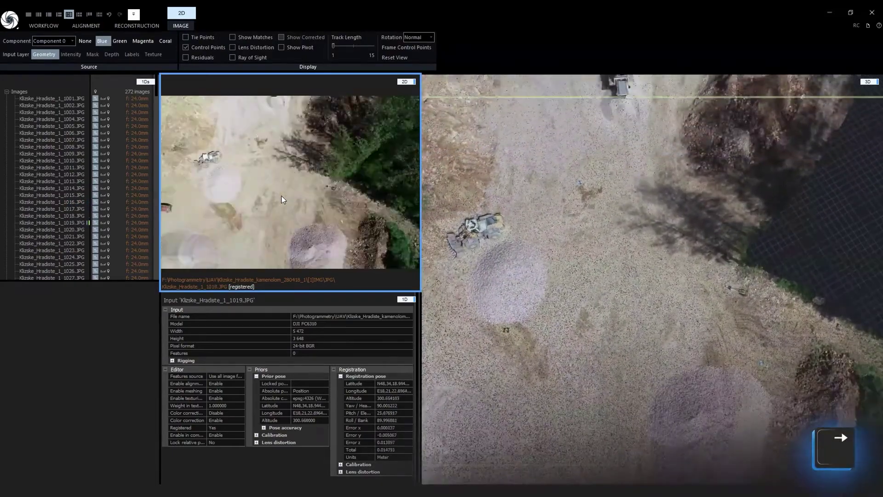
pyautogui.press('Right')
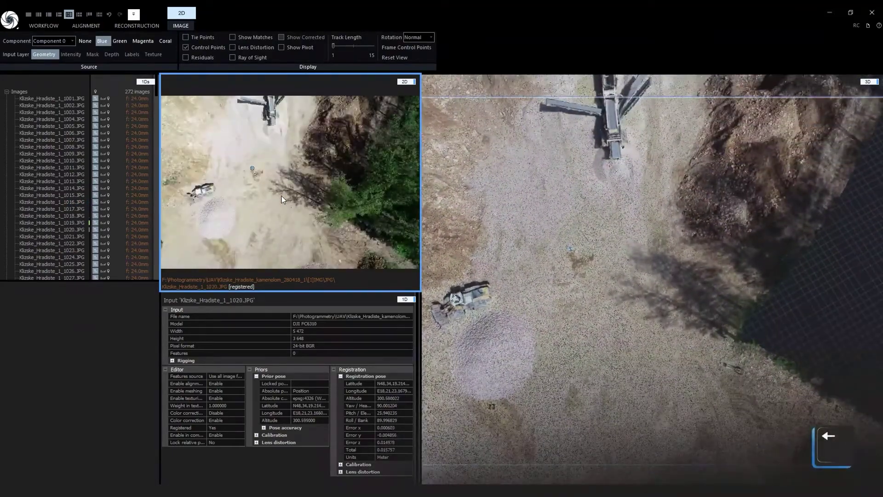
pyautogui.press('Left')
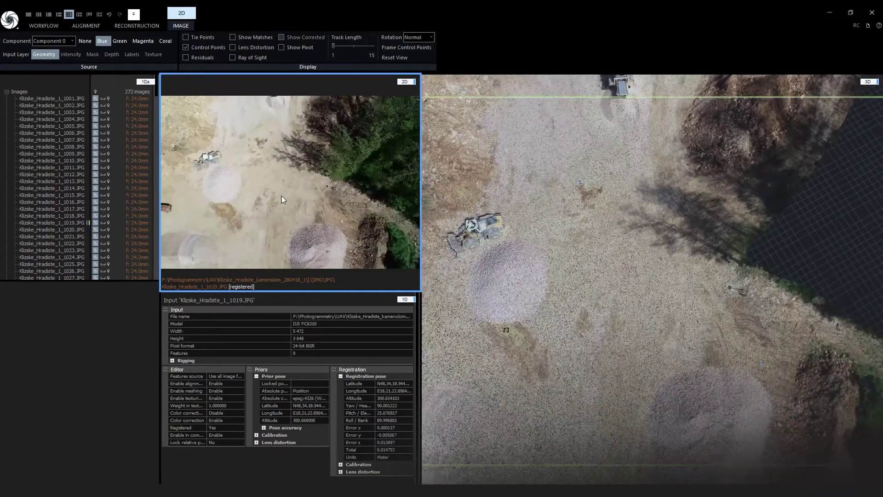
pyautogui.press('Right')
pyautogui.press('Right')
pyautogui.press('Right')
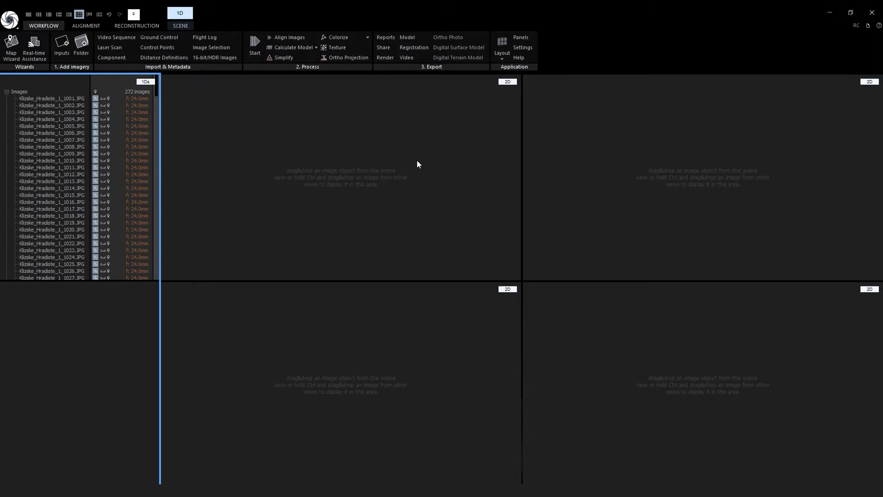
# Step: Assign images 1001, 1002, 1003 and 1004 to the blue, green, magenta and coral selections respectively
pyautogui.click(417, 165)
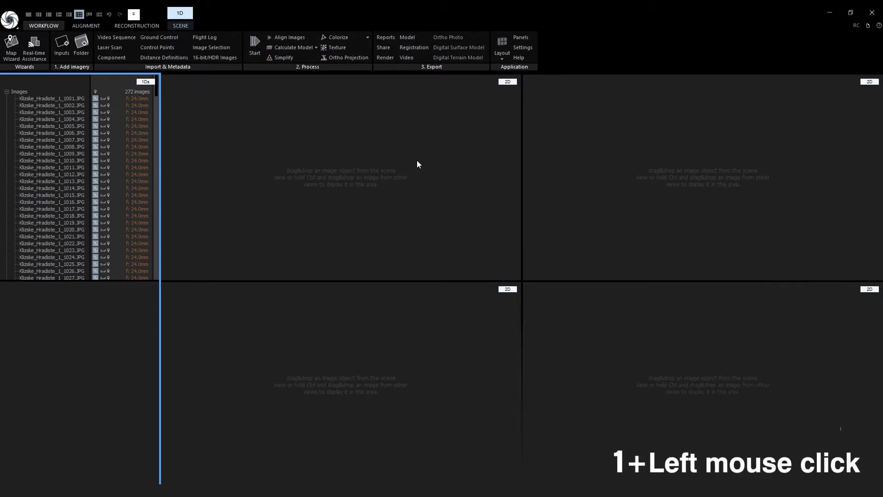
pyautogui.click(68, 98)
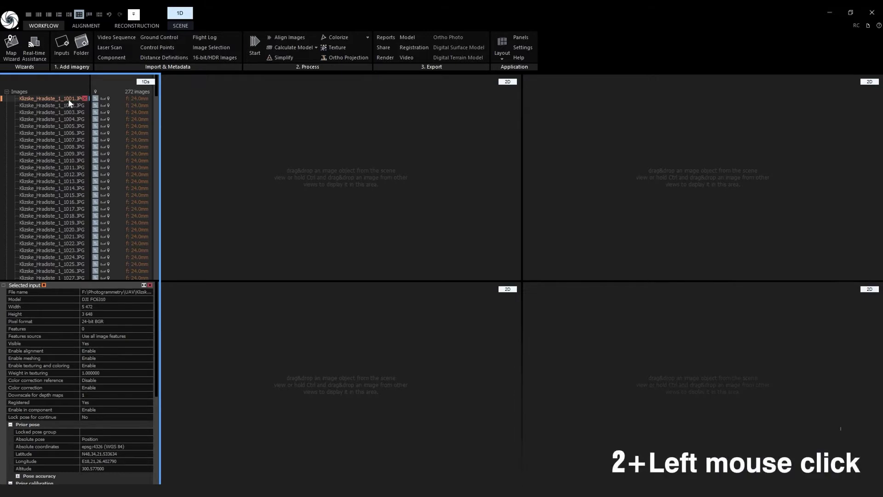
pyautogui.click(68, 103)
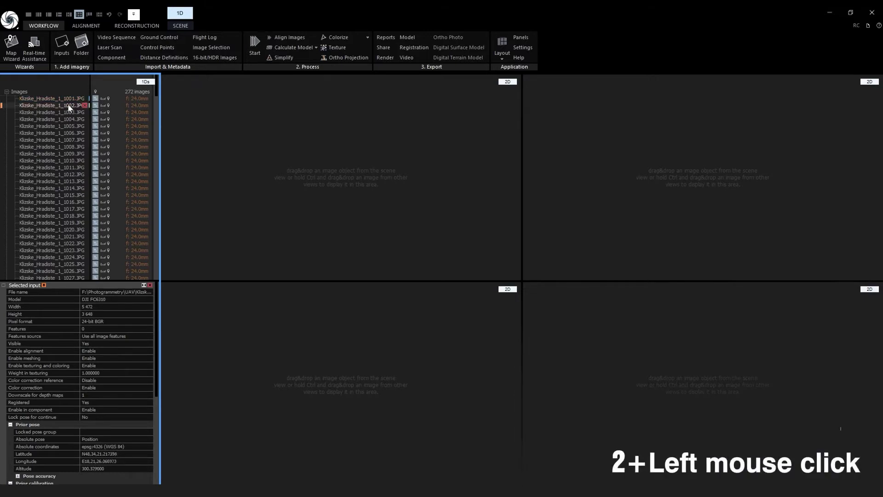
pyautogui.click(68, 103)
pyautogui.click(68, 113)
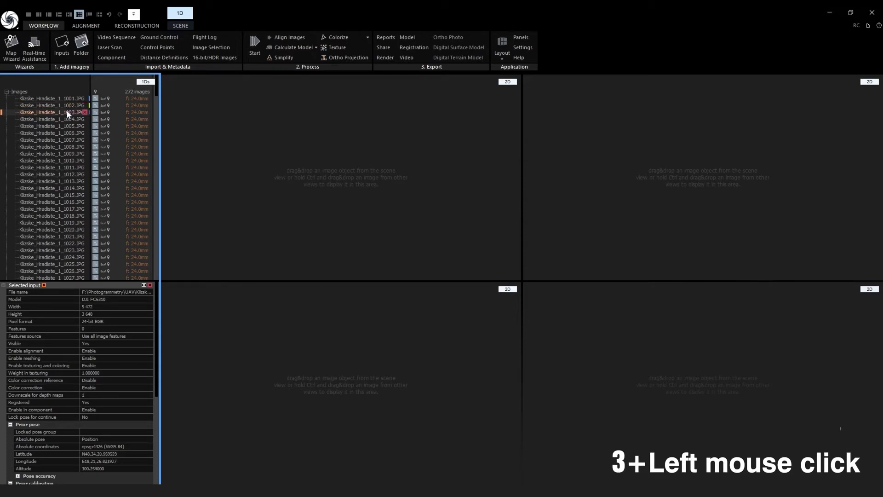
pyautogui.click(67, 113)
pyautogui.click(65, 118)
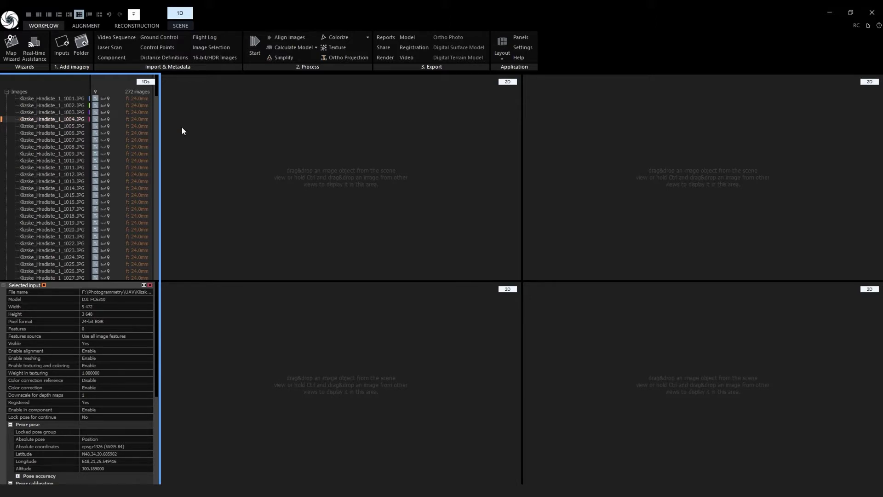
pyautogui.click(65, 98)
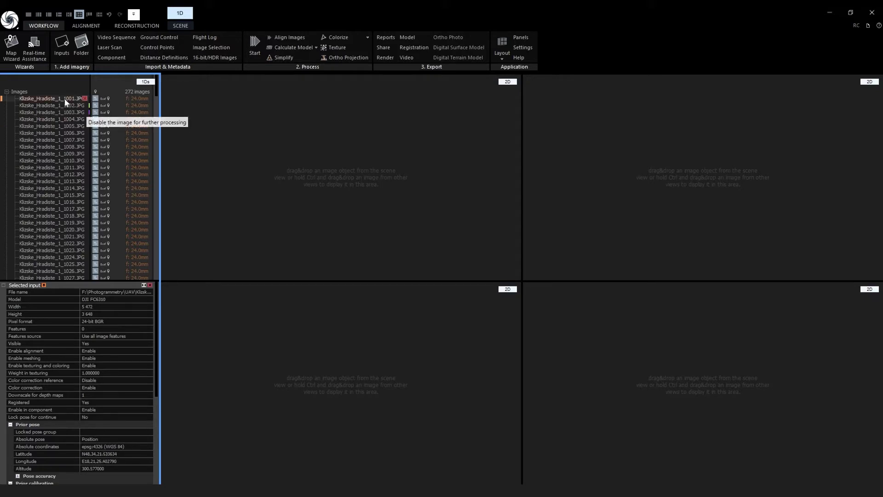
pyautogui.click(61, 104)
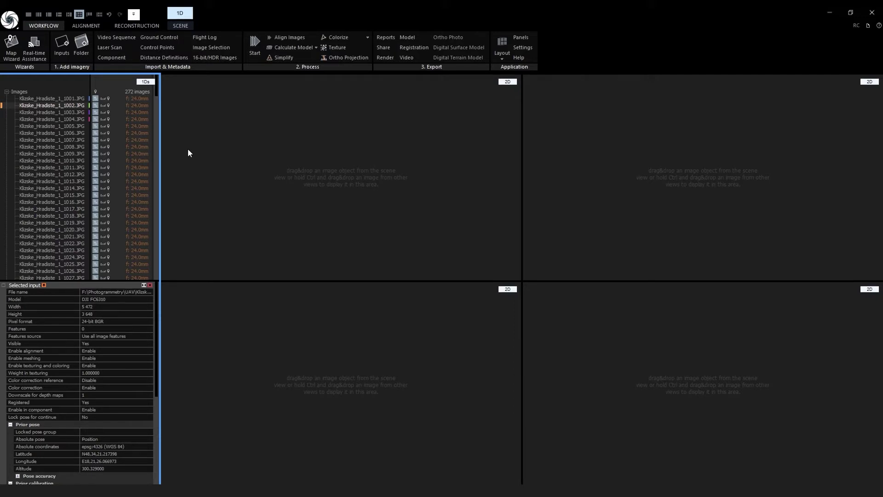
# Step: Link the four empty 2D views to the blue, green, magenta and coral selections, showing images 1001 to 1004
pyautogui.hotkey('ctrl', '1')
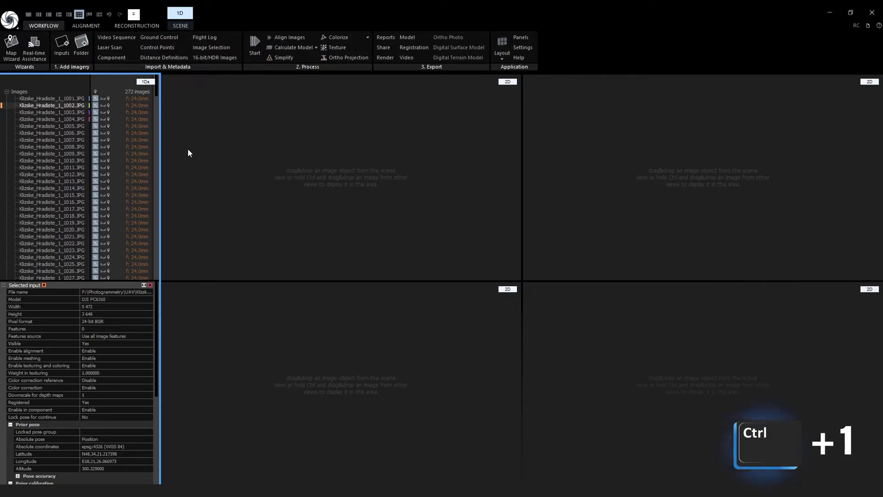
pyautogui.click(339, 200)
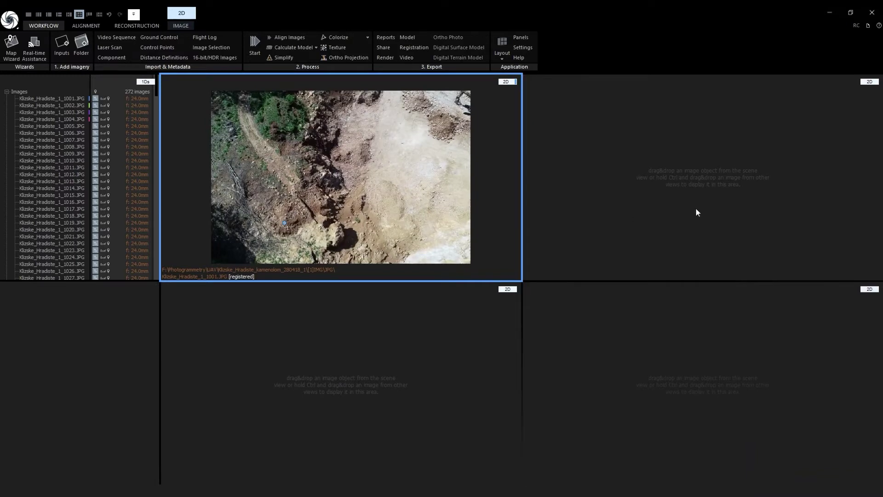
pyautogui.click(710, 199)
pyautogui.hotkey('ctrl', '2')
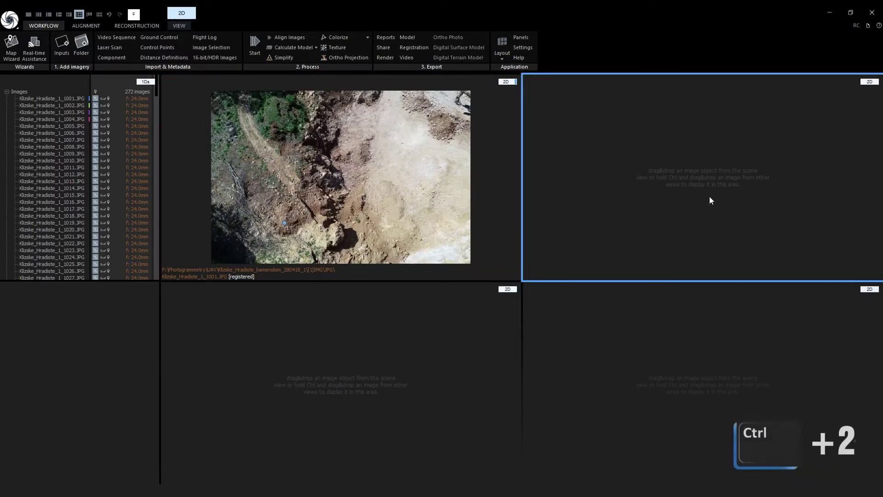
pyautogui.click(329, 371)
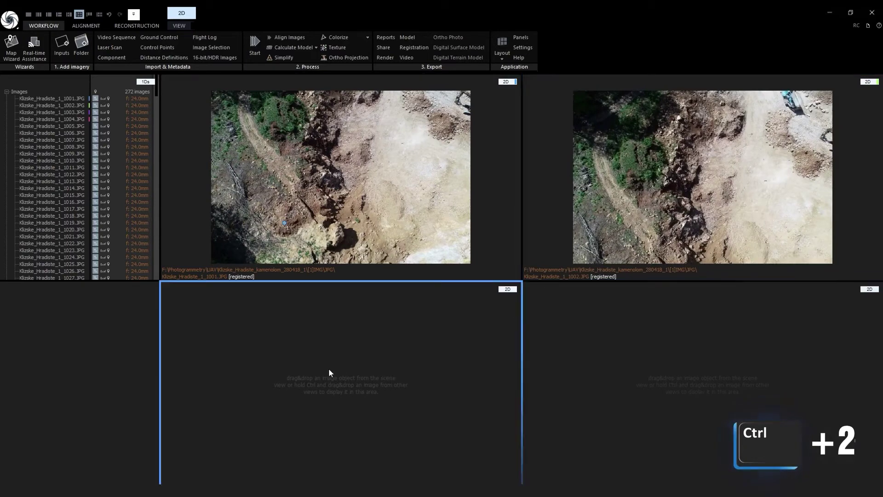
pyautogui.hotkey('ctrl', '3')
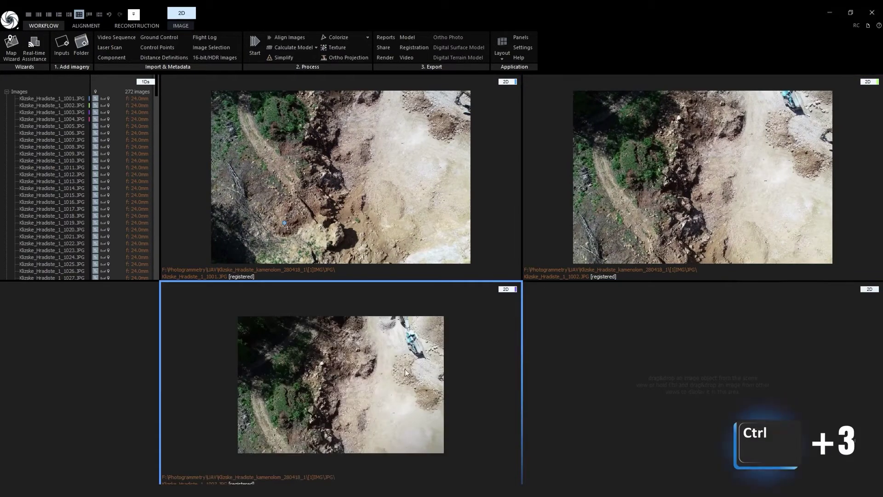
pyautogui.click(686, 360)
pyautogui.hotkey('ctrl', '4')
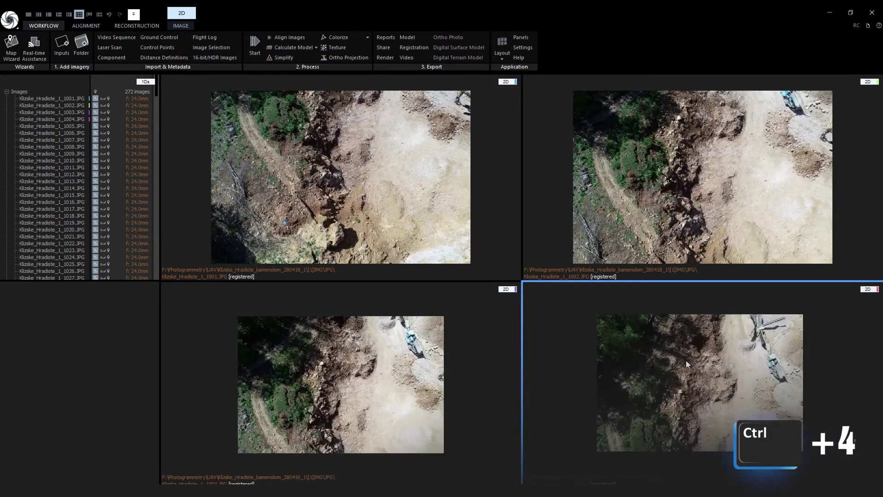
pyautogui.hotkey('ctrl', '5')
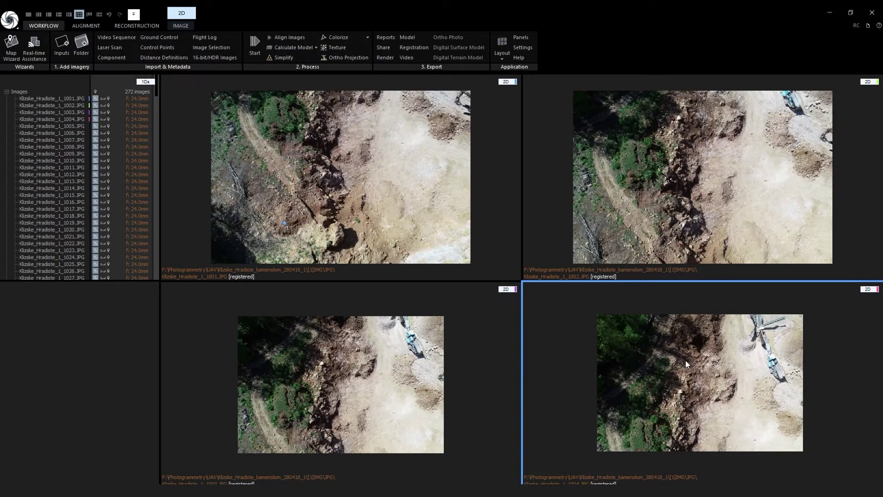
# Step: Place image 1009 in the blue-linked 2D view, and show image 1010 in the same view without linking it to the selection
pyautogui.moveTo(51, 153); pyautogui.dragTo(368, 174)
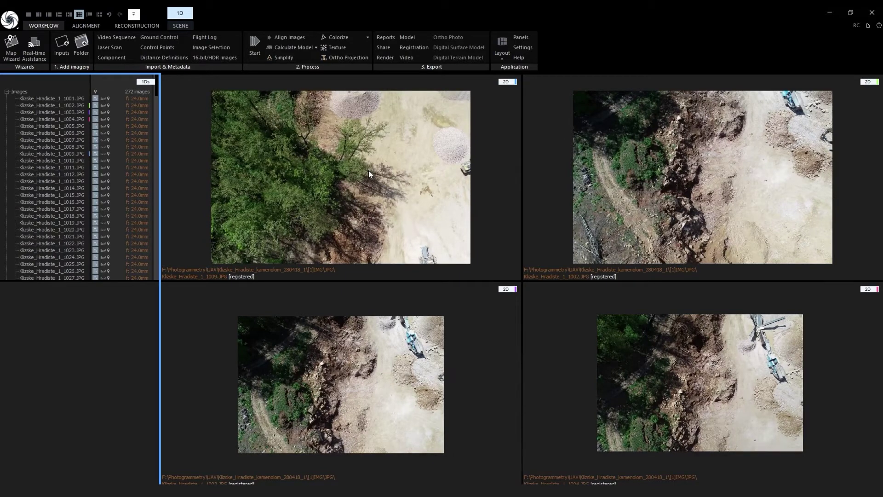
pyautogui.press('shift')
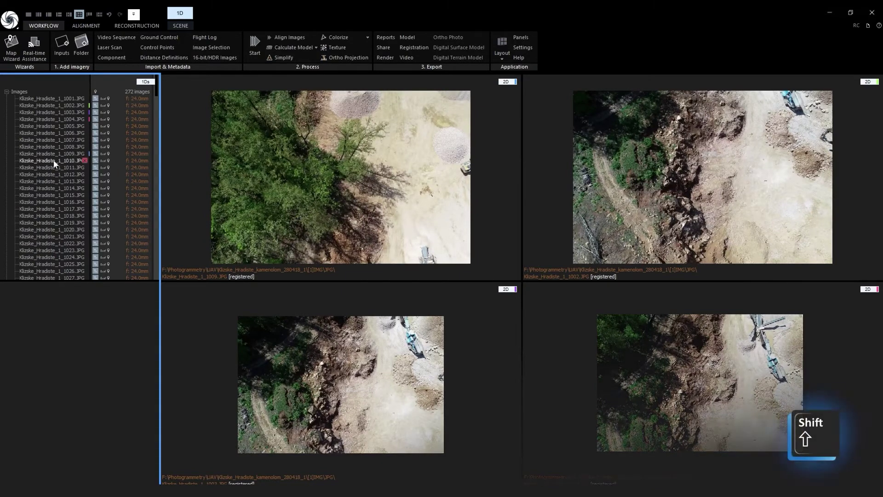
pyautogui.moveTo(56, 164); pyautogui.dragTo(335, 168)
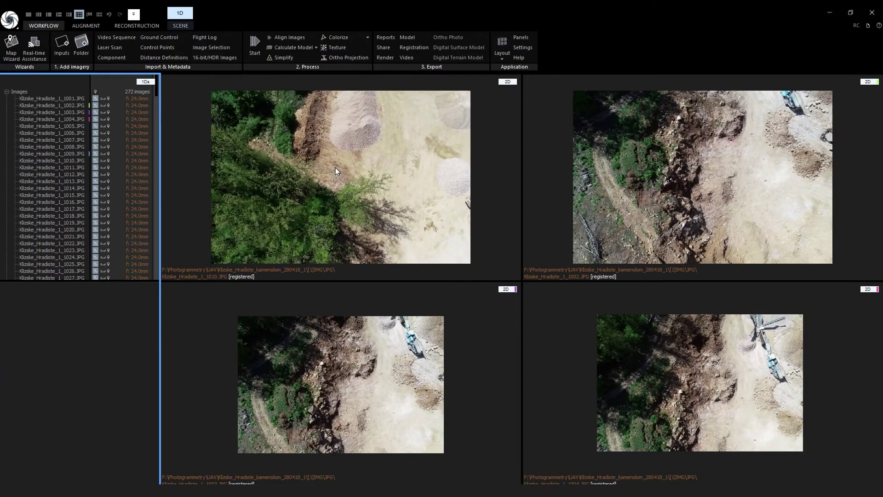
# Step: Relink the 2D view showing image 1010 to the blue selection, and switch the green-linked 2D view to 3D
pyautogui.hotkey('ctrl', '1')
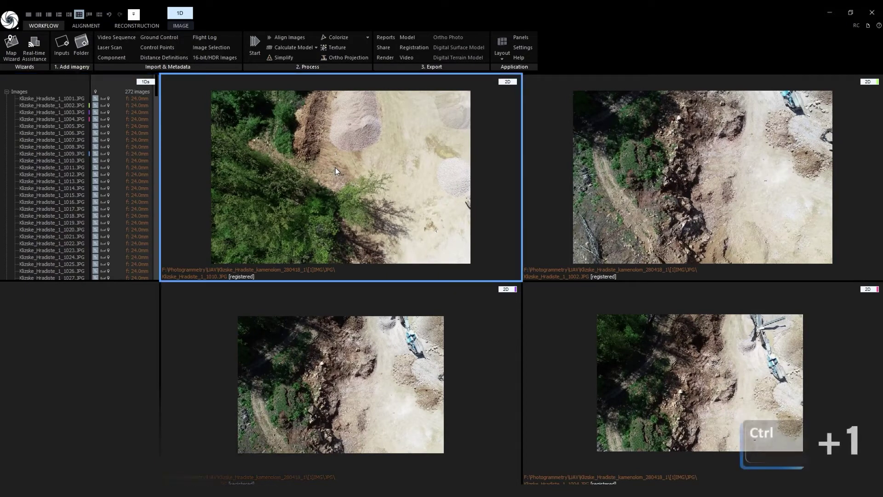
pyautogui.press('pageup')
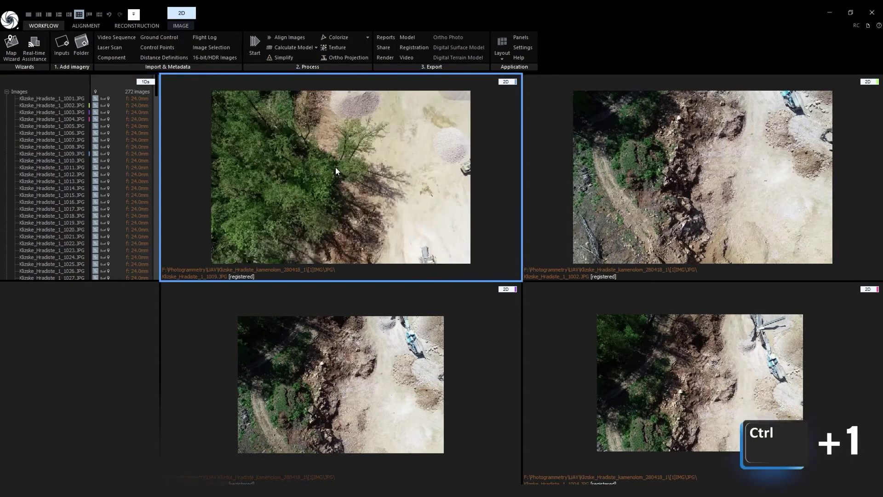
pyautogui.click(868, 81)
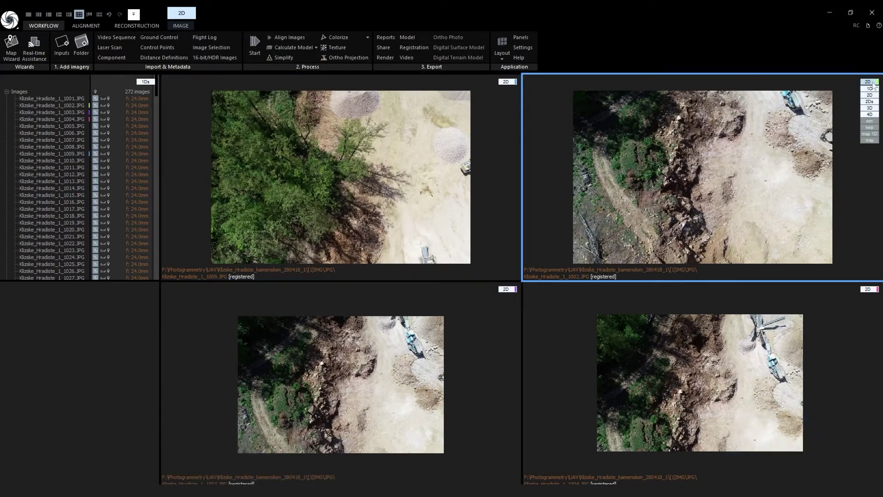
pyautogui.click(873, 110)
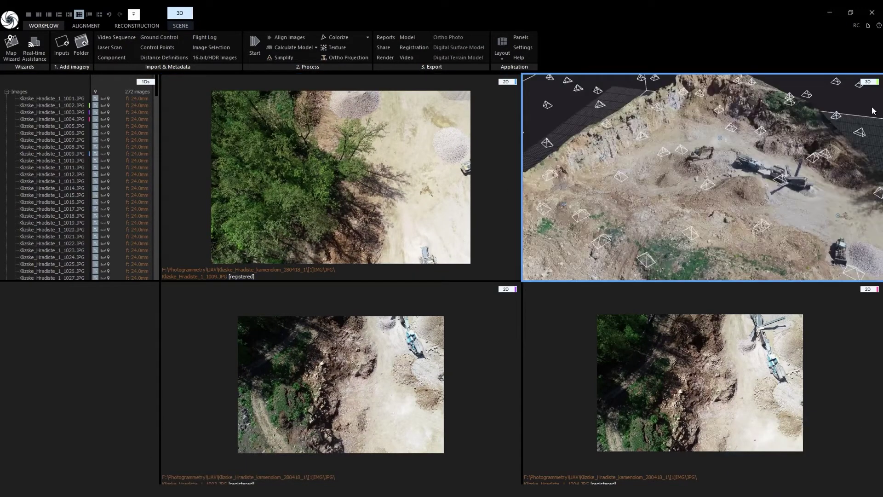
# Step: Place image 1099 from its 3D camera in the blue-linked 2D view, and show the neighbouring camera's image there unlinked
pyautogui.press('ctrl')
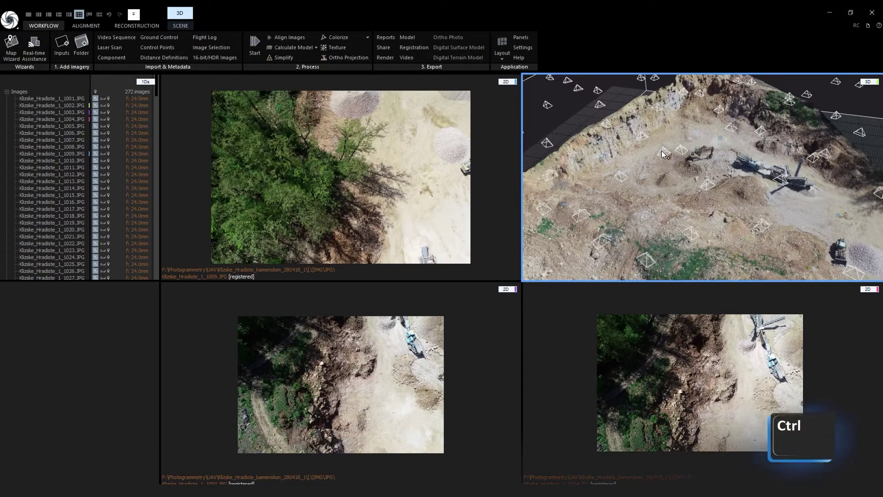
pyautogui.keyDown('ctrl'); pyautogui.moveTo(661, 150); pyautogui.dragTo(317, 172); pyautogui.keyUp('ctrl')
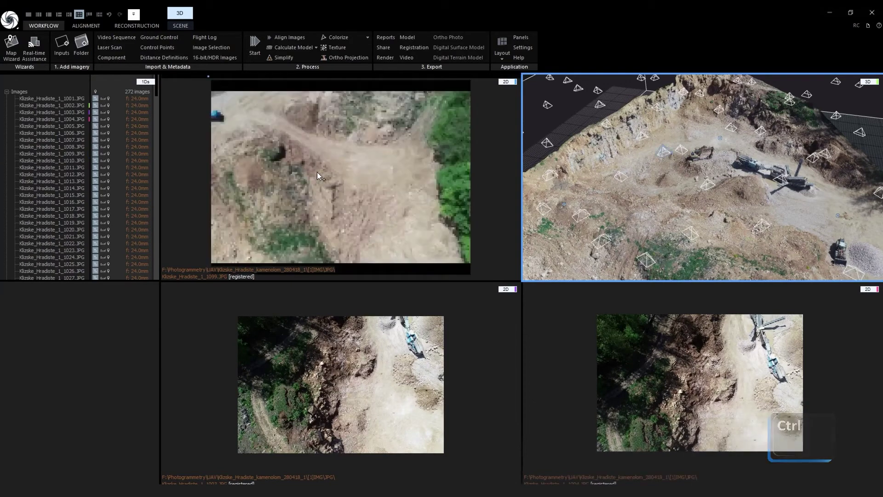
pyautogui.press('shift')
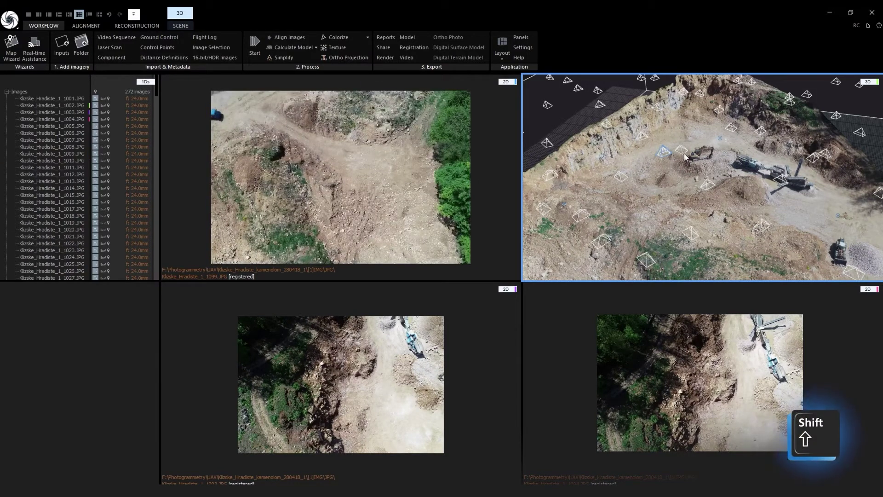
pyautogui.moveTo(682, 148); pyautogui.dragTo(368, 173)
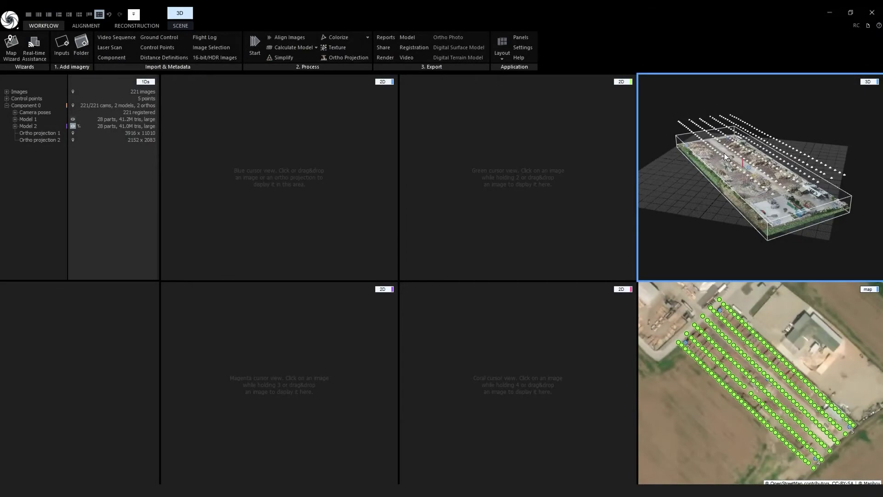
# Step: Assign images 1200 and 1199 from the 3D view to blue and green, and images 1198 and 1197 from the map to magenta and coral
pyautogui.scroll(5, 724, 152)
pyautogui.click(698, 161)
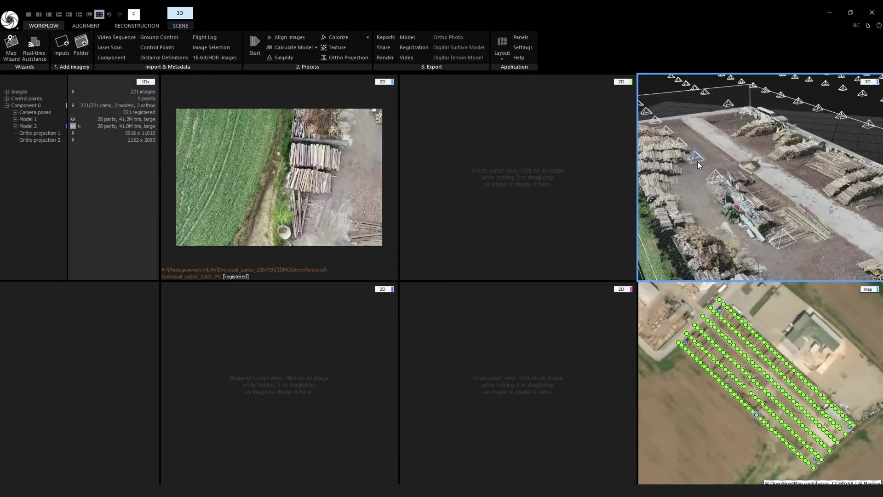
pyautogui.click(713, 184)
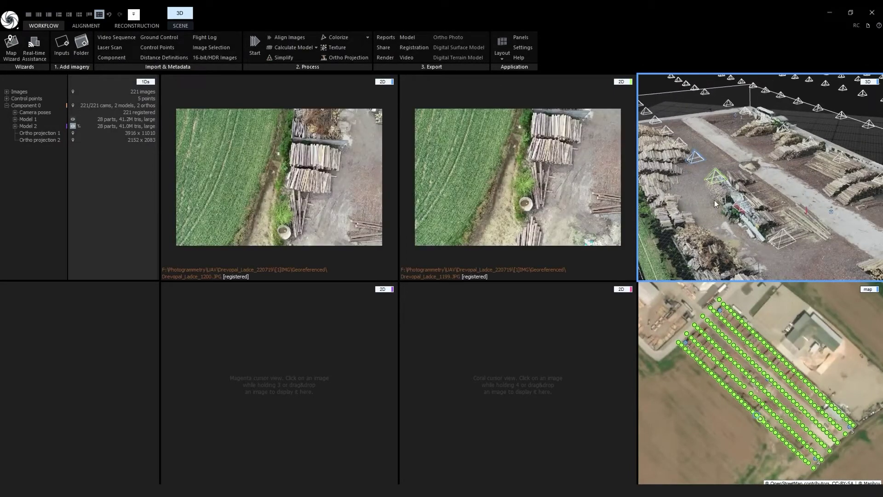
pyautogui.scroll(5, 767, 422)
pyautogui.click(749, 394)
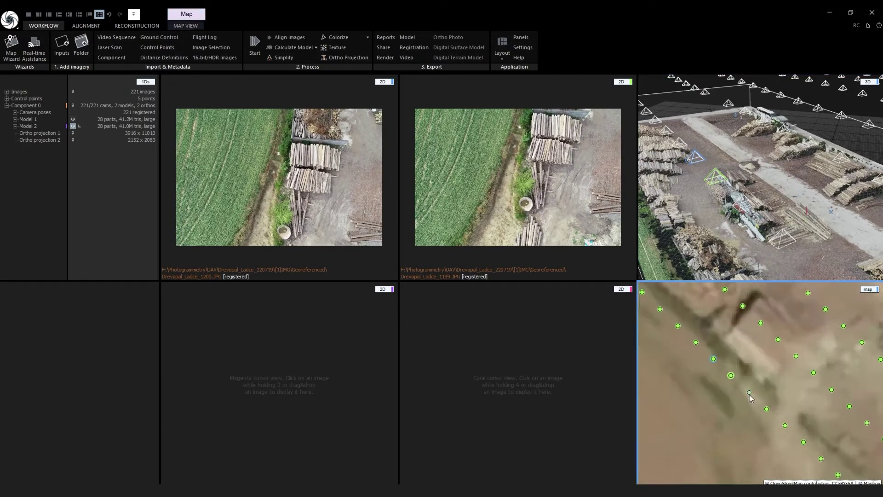
pyautogui.click(766, 408)
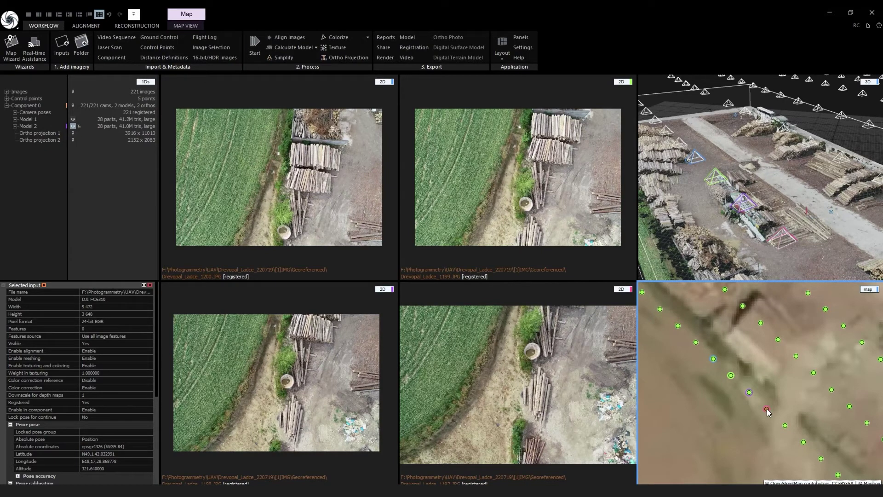
# Step: Change the layout to two stacked 2D views beside one large view, and show the map in the large view
pyautogui.hotkey('alt', '5')
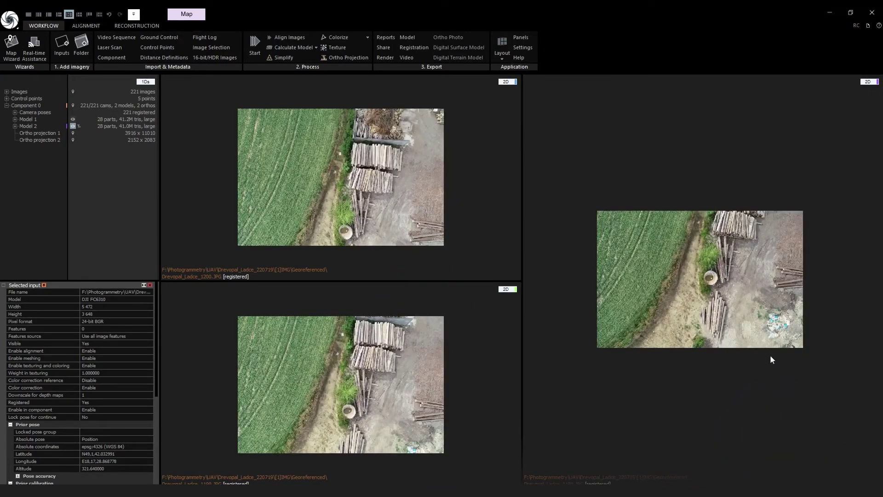
pyautogui.click(868, 81)
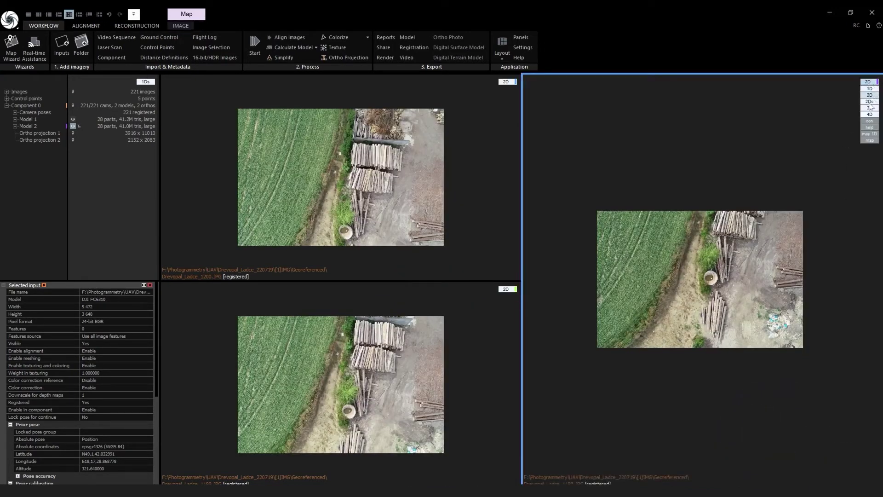
pyautogui.click(869, 140)
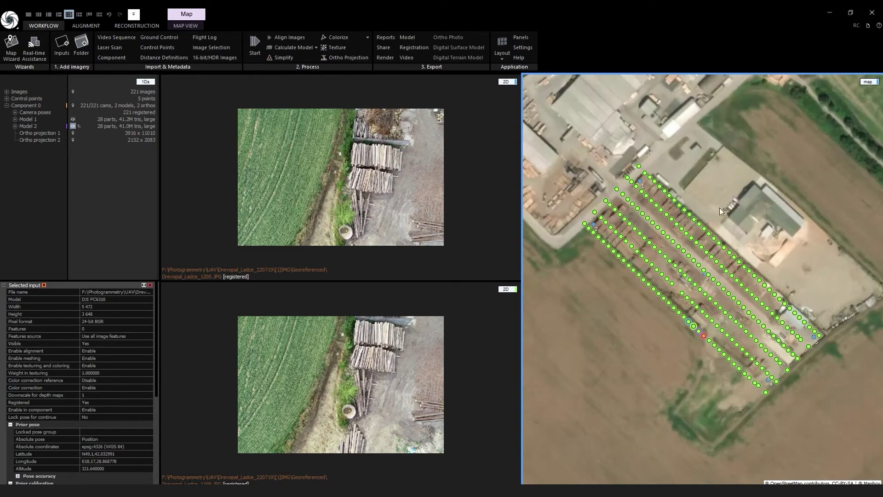
# Step: Link the green-linked 2D view to the blue selection and display Ortho projection 1 in both 2D views
pyautogui.click(488, 323)
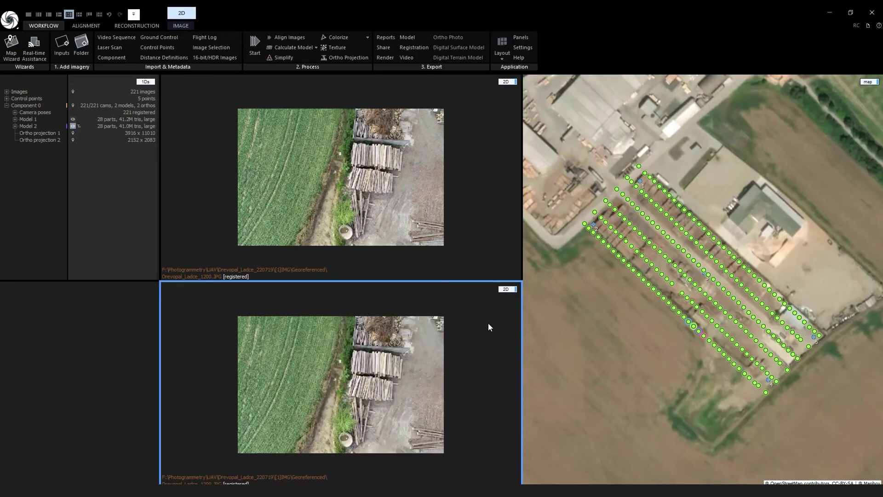
pyautogui.click(52, 133)
pyautogui.click(52, 132)
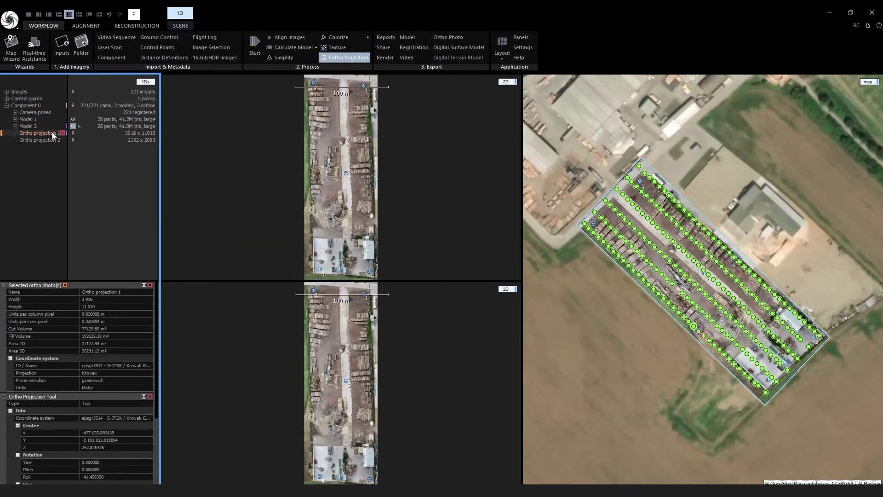
# Step: Show the DSM by altitude in the second blue-linked 2D view, and switch to Ortho projection 2 and back to Ortho projection 1
pyautogui.click(219, 309)
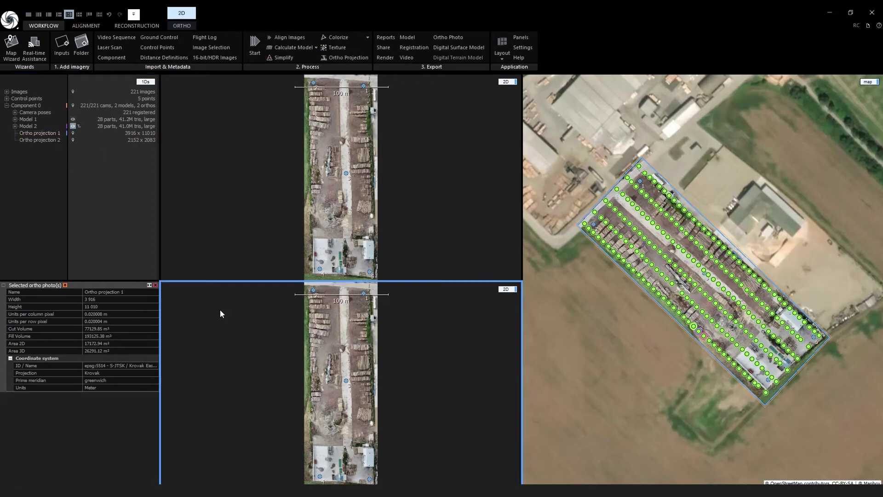
pyautogui.click(182, 25)
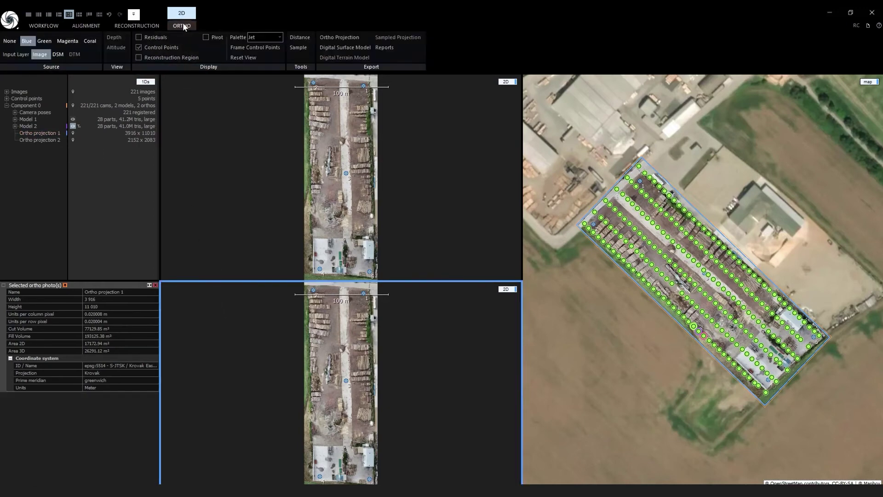
pyautogui.click(59, 55)
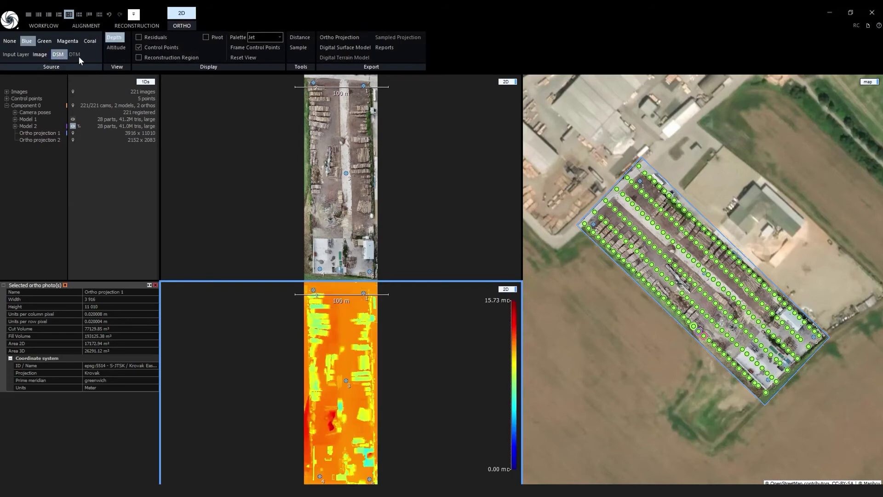
pyautogui.click(115, 50)
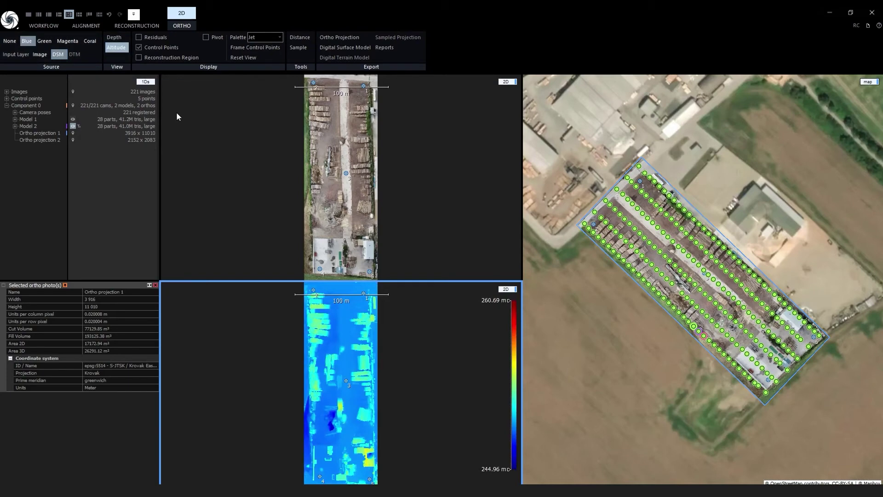
pyautogui.click(48, 141)
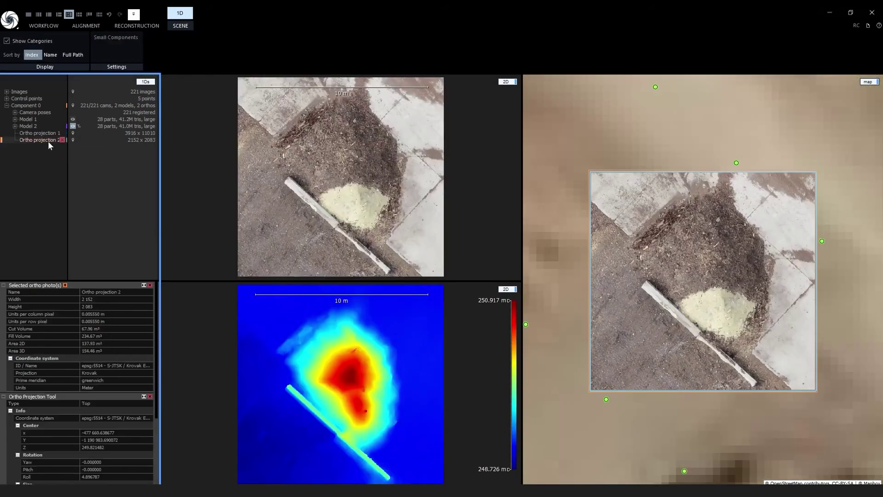
pyautogui.click(50, 134)
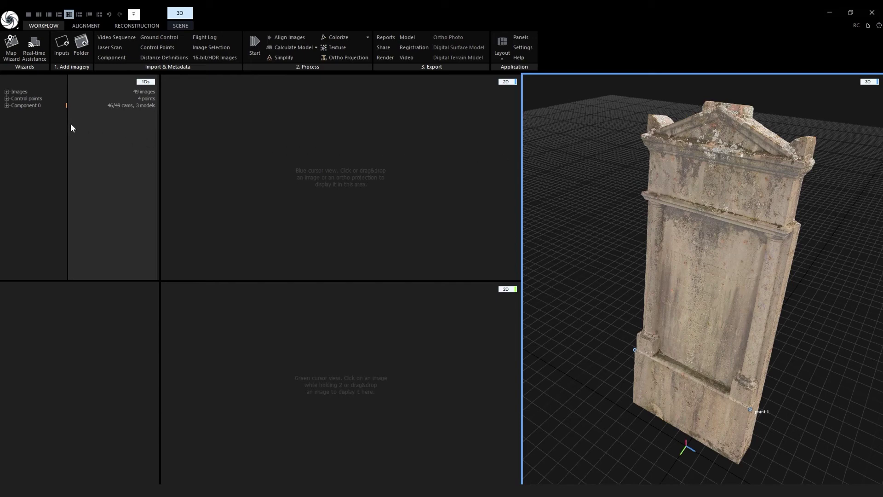
# Step: Display the Low model's Color Layer texture in the blue-linked 2D view and its Normal Layer texture in the green-linked 2D view
pyautogui.click(6, 105)
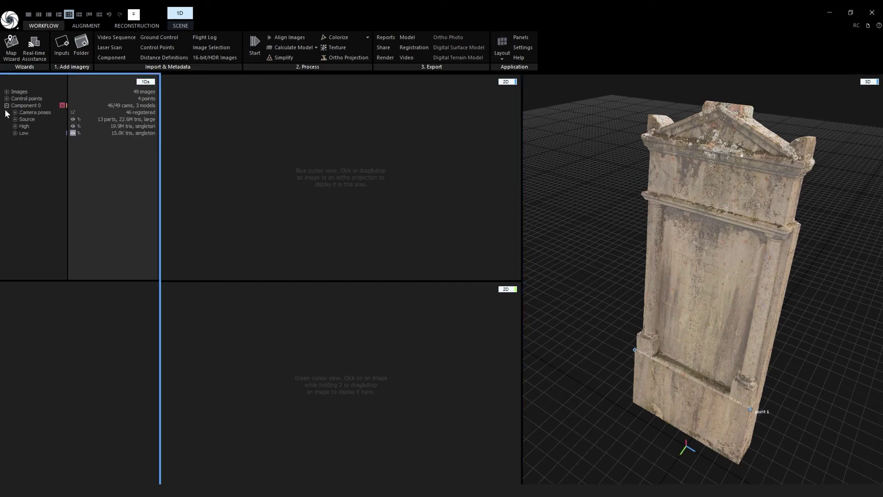
pyautogui.click(14, 133)
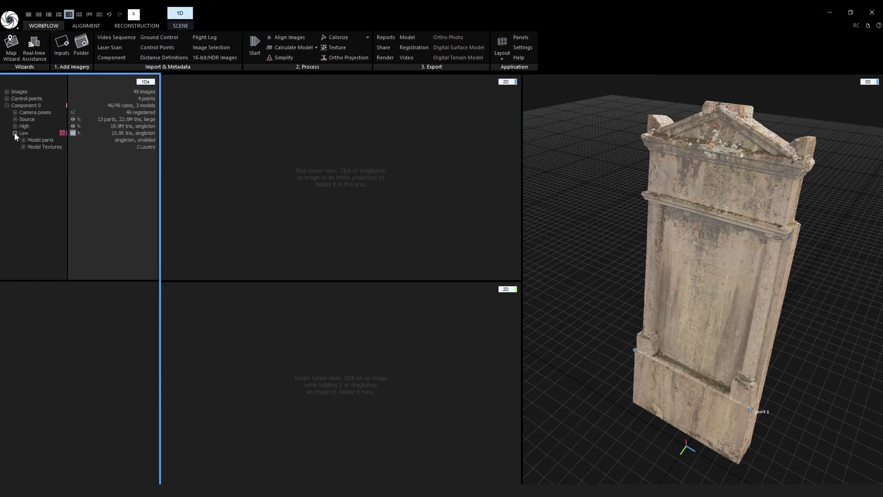
pyautogui.click(23, 147)
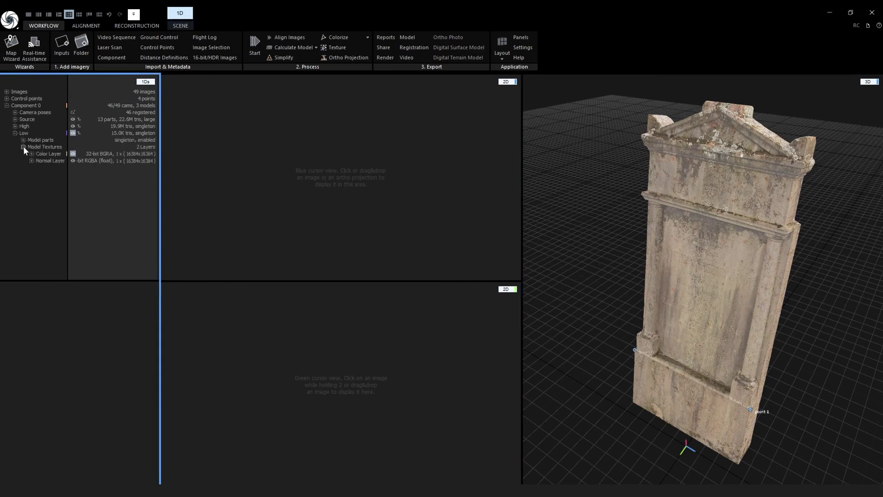
pyautogui.click(31, 154)
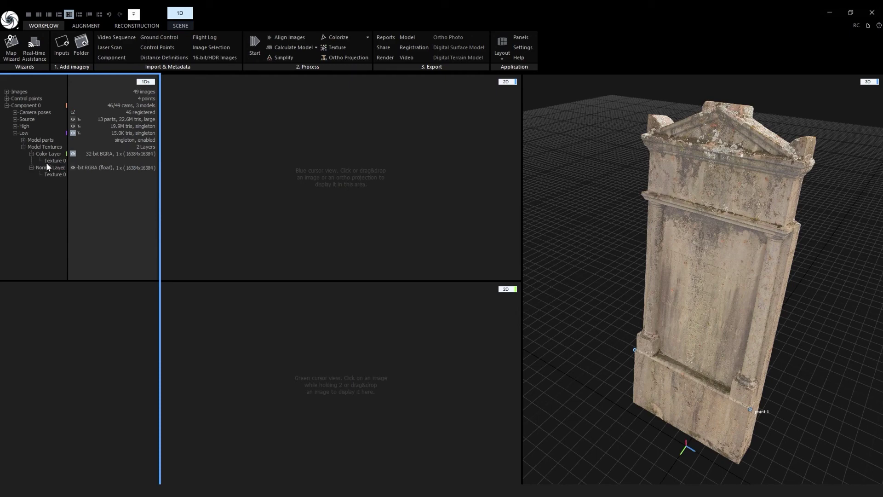
pyautogui.click(52, 161)
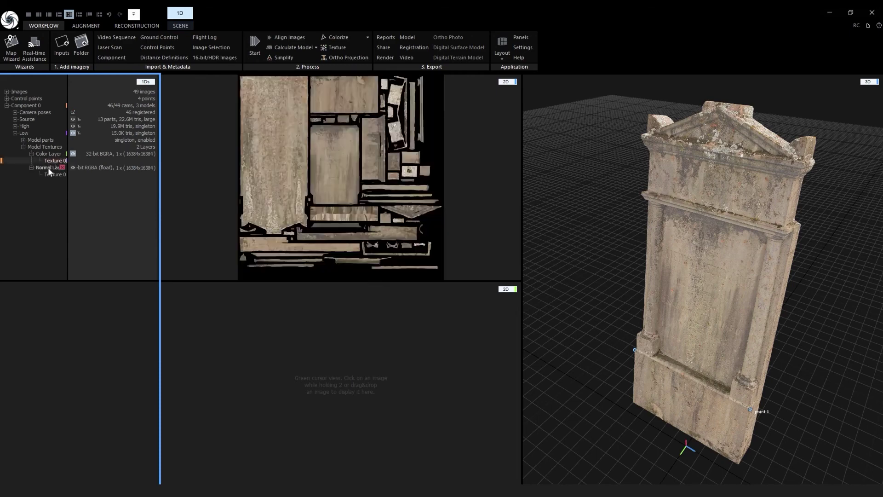
pyautogui.click(52, 174)
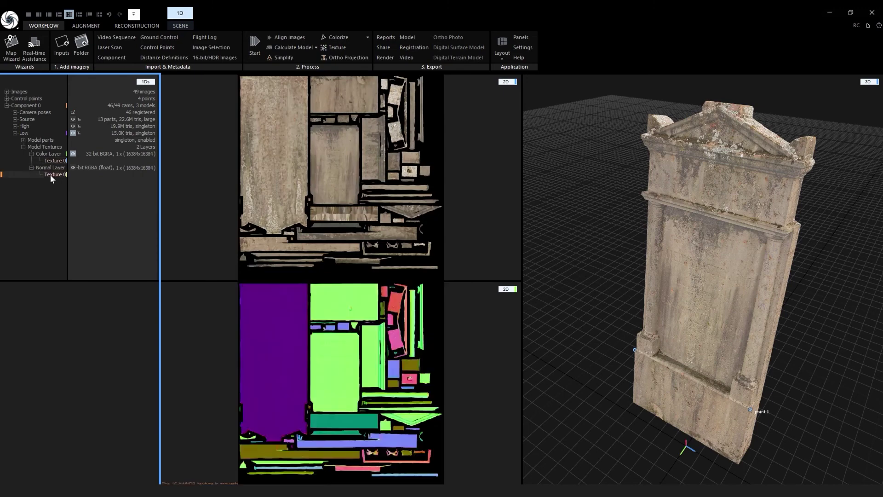